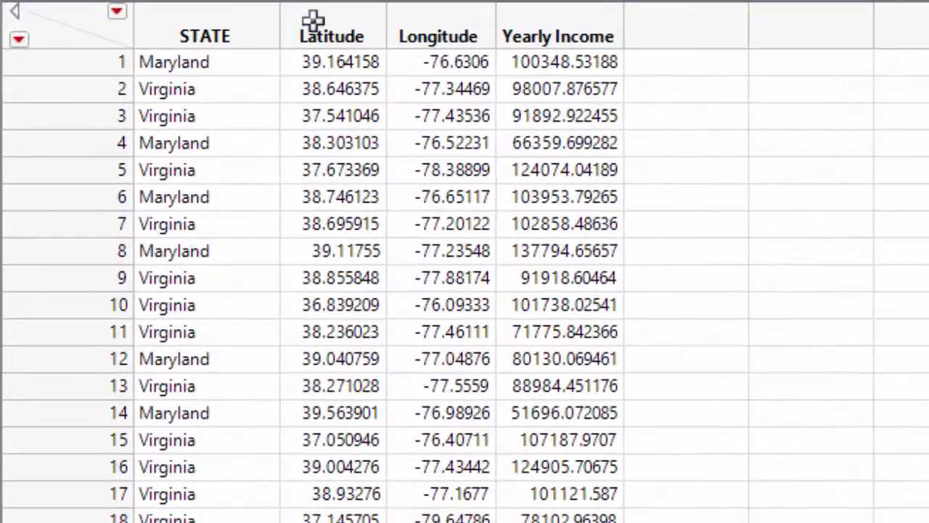
# Format the Latitude column as geographic Latitude DDD with 5 decimal places
pyautogui.rightClick(318, 19)
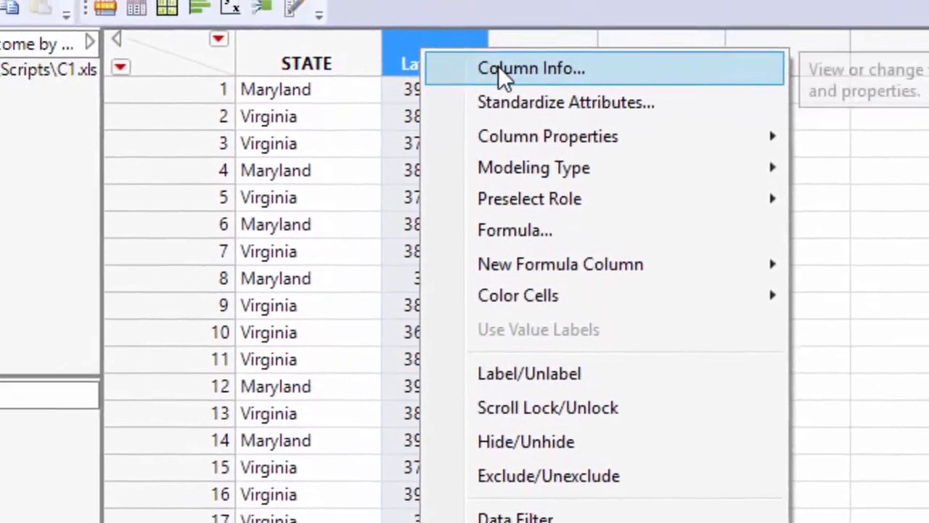
pyautogui.click(378, 37)
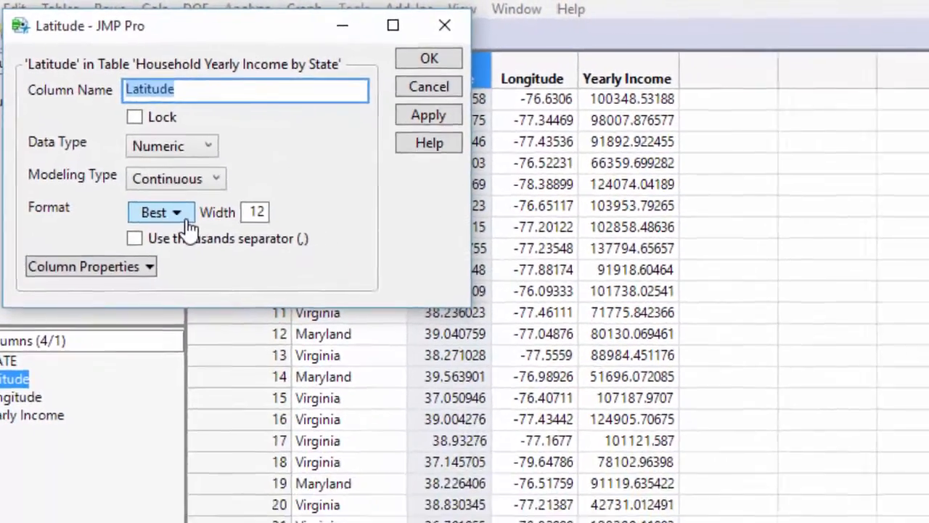
pyautogui.click(209, 269)
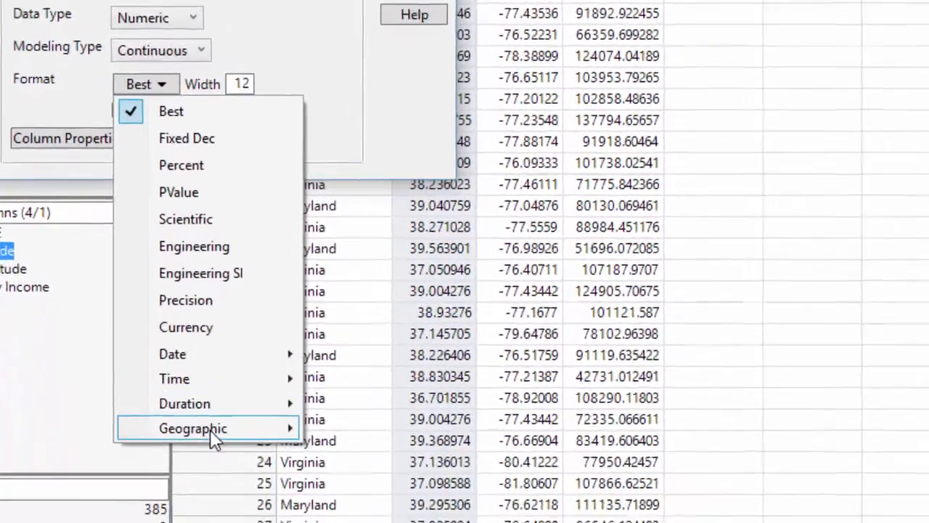
pyautogui.moveTo(176, 471)
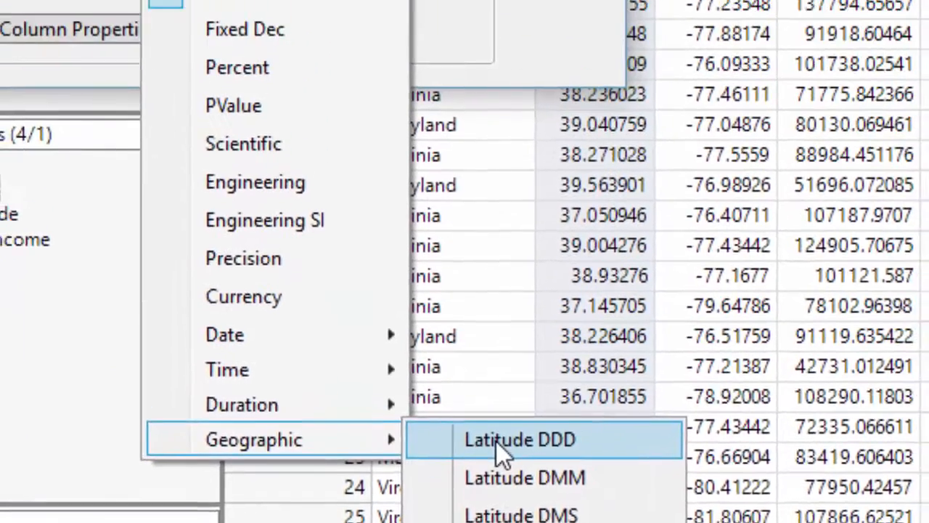
pyautogui.click(508, 289)
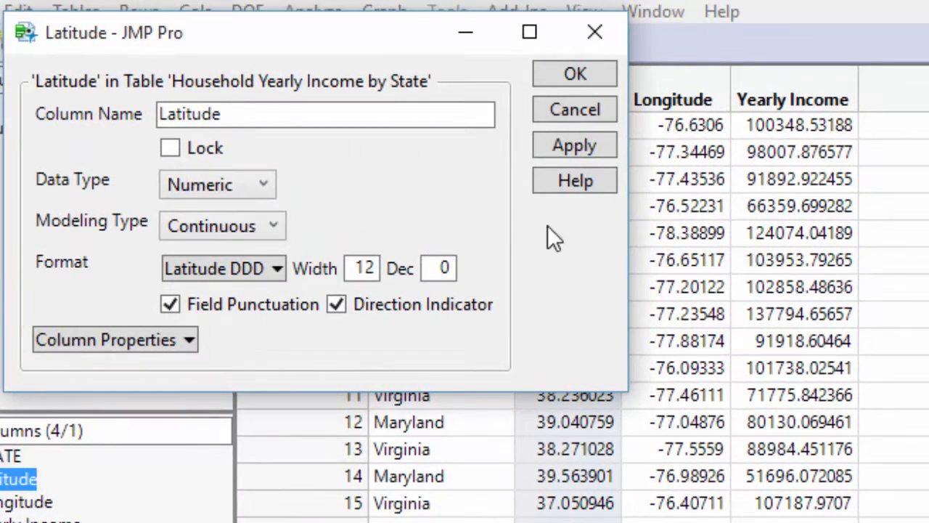
pyautogui.doubleClick(453, 265)
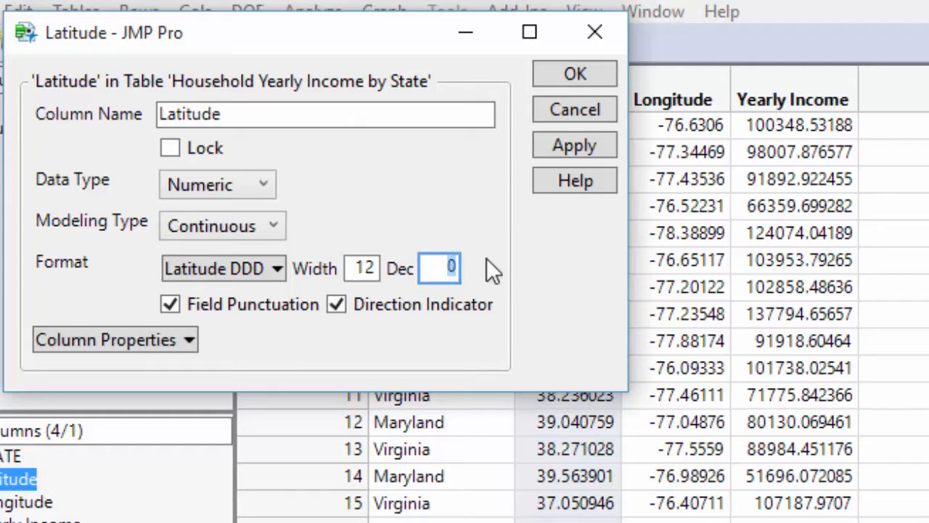
pyautogui.write('5')
pyautogui.press('Tab')
pyautogui.click(574, 76)
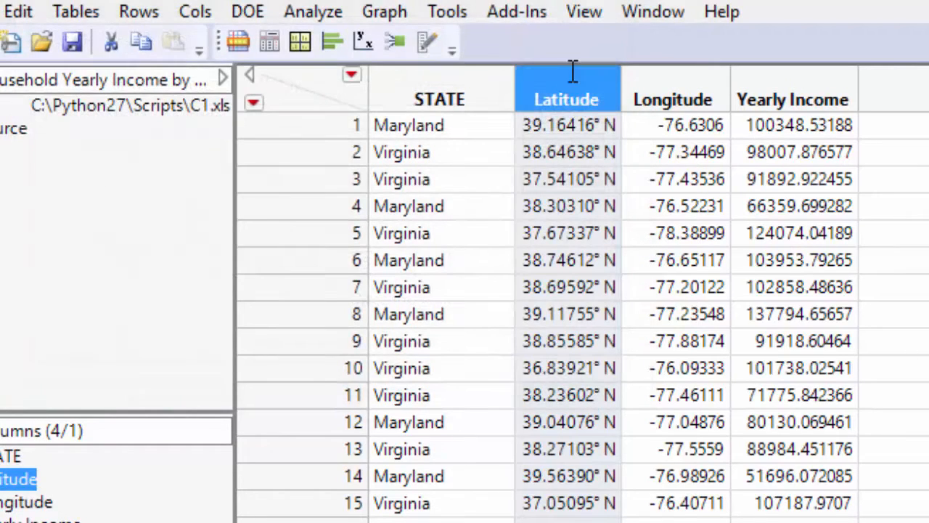
# Format the Longitude column as geographic Longitude DDD with 5 decimal places
pyautogui.rightClick(668, 75)
pyautogui.click(726, 92)
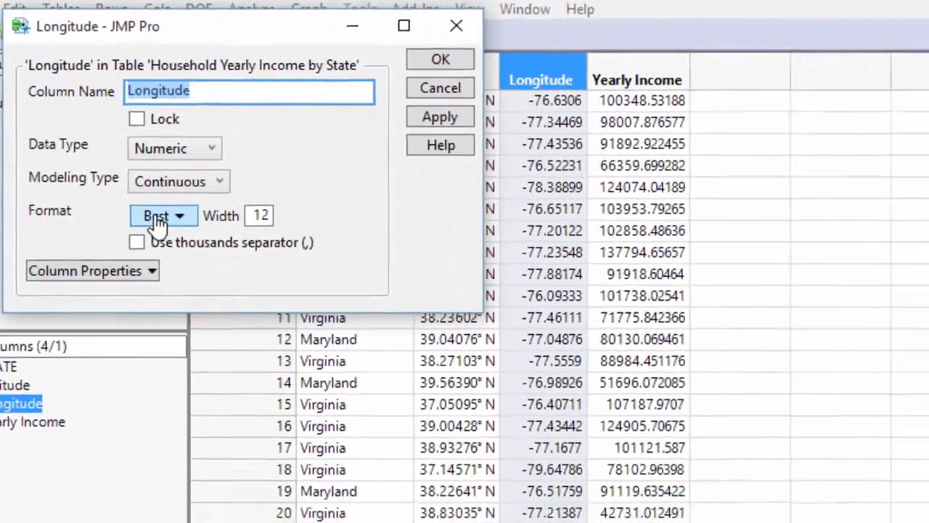
pyautogui.click(198, 270)
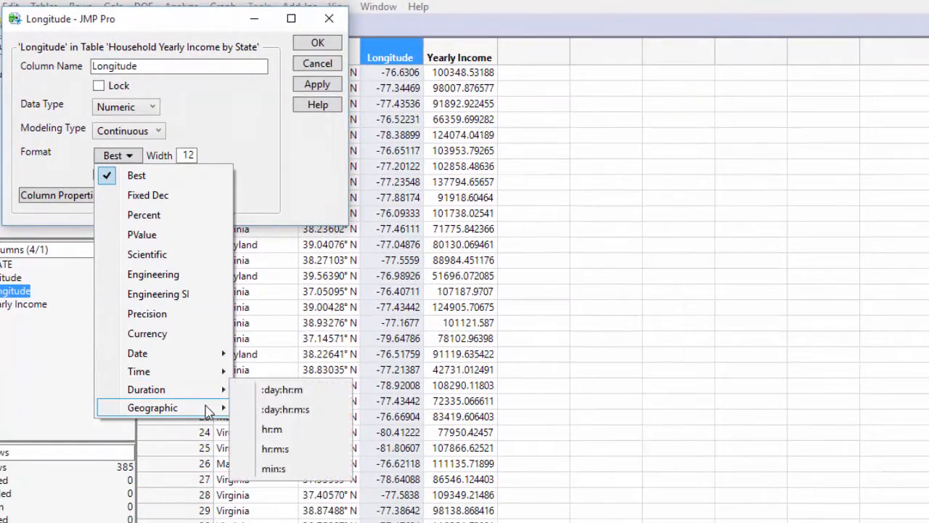
pyautogui.moveTo(207, 407)
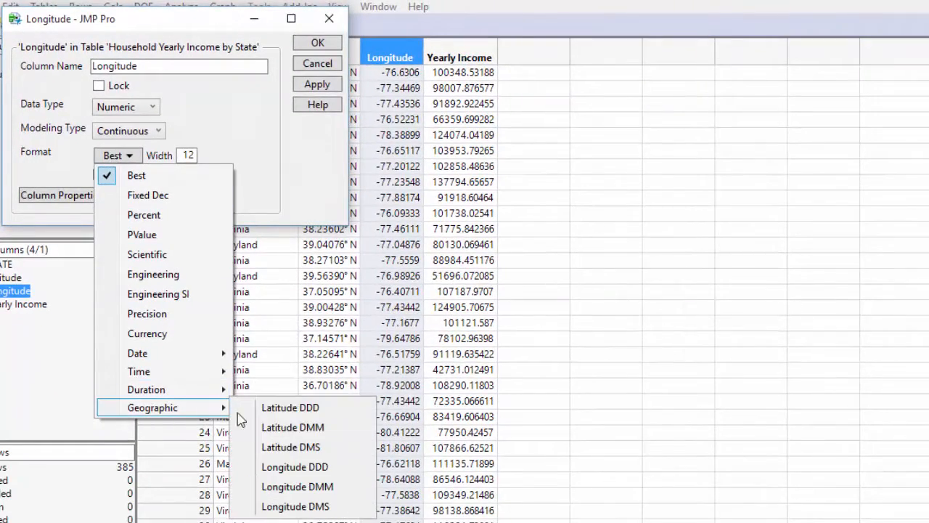
pyautogui.click(323, 472)
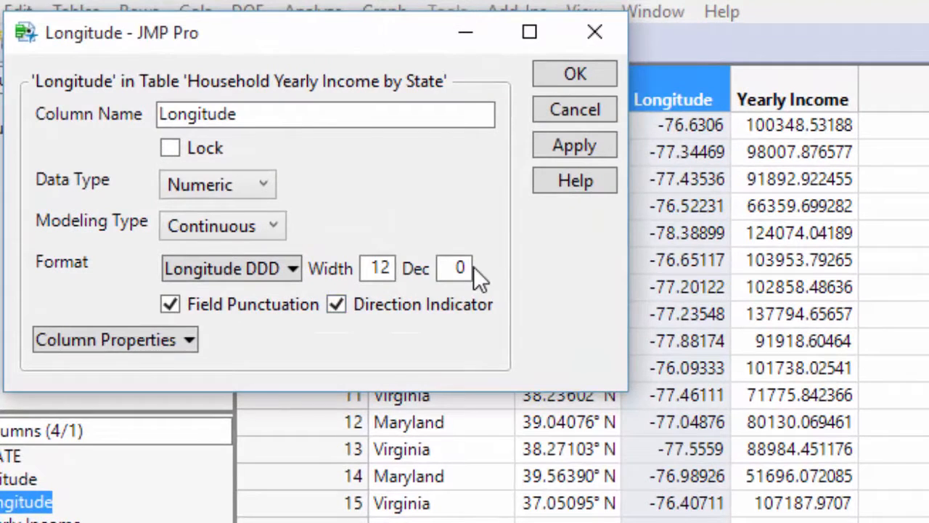
pyautogui.doubleClick(464, 268)
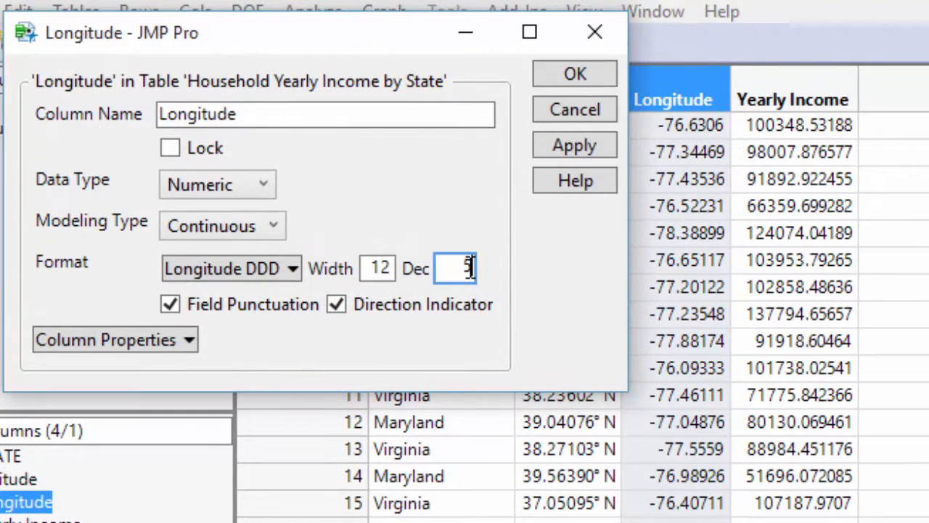
pyautogui.write('5')
pyautogui.press('Tab')
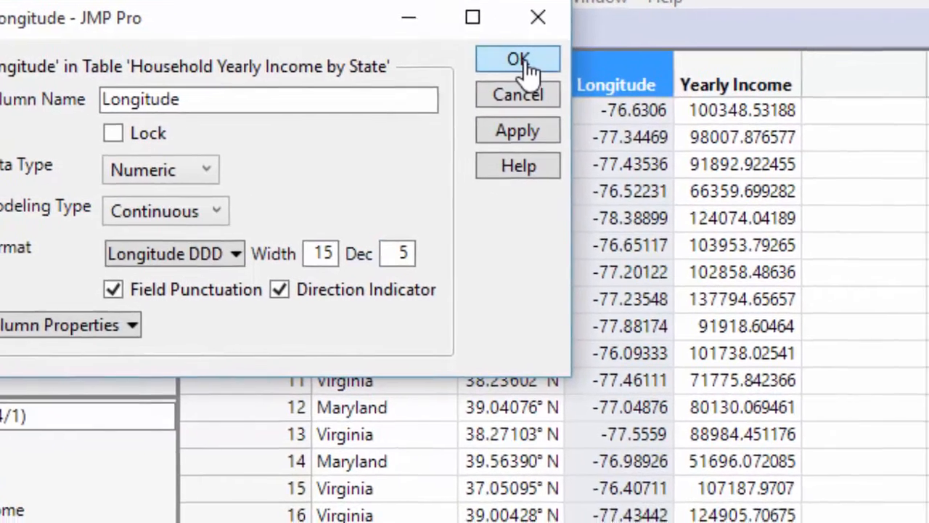
pyautogui.click(518, 59)
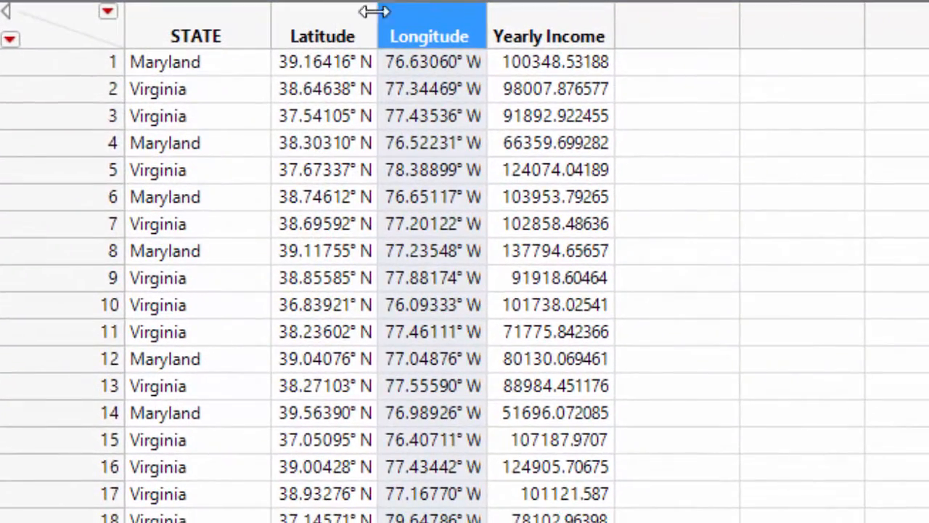
# Format the Yearly Income column as Currency in US Dollar
pyautogui.rightClick(526, 15)
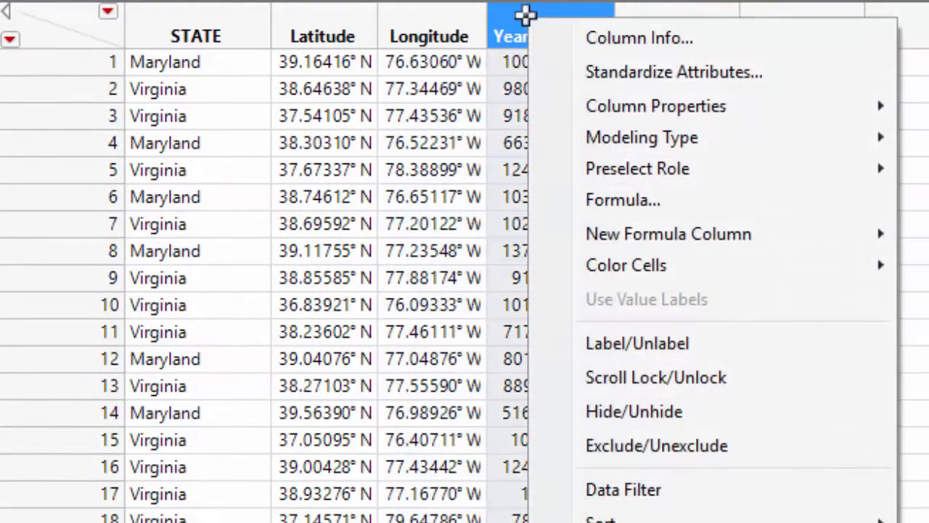
pyautogui.click(564, 31)
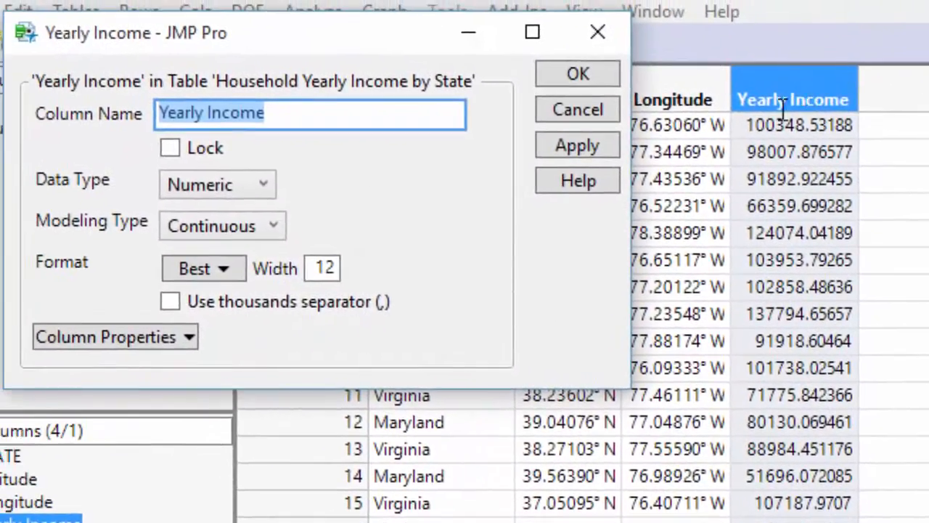
pyautogui.click(99, 244)
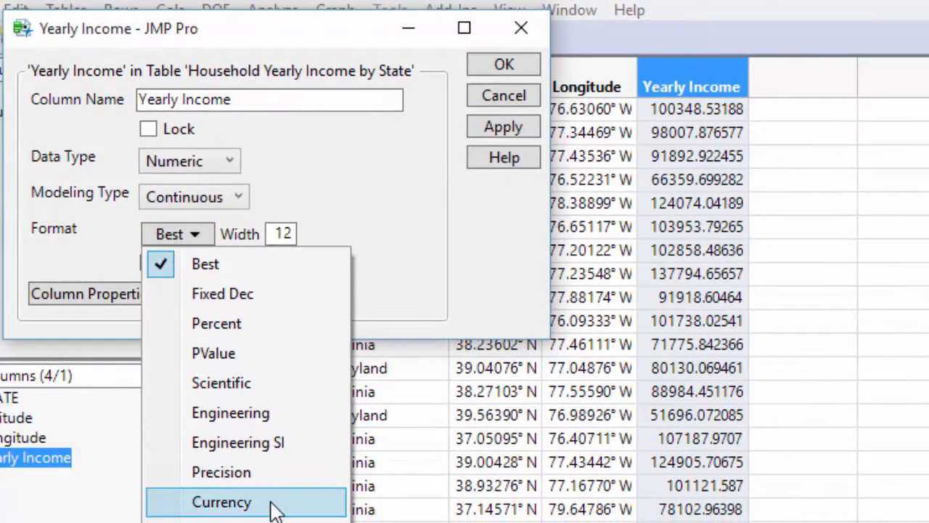
pyautogui.click(274, 502)
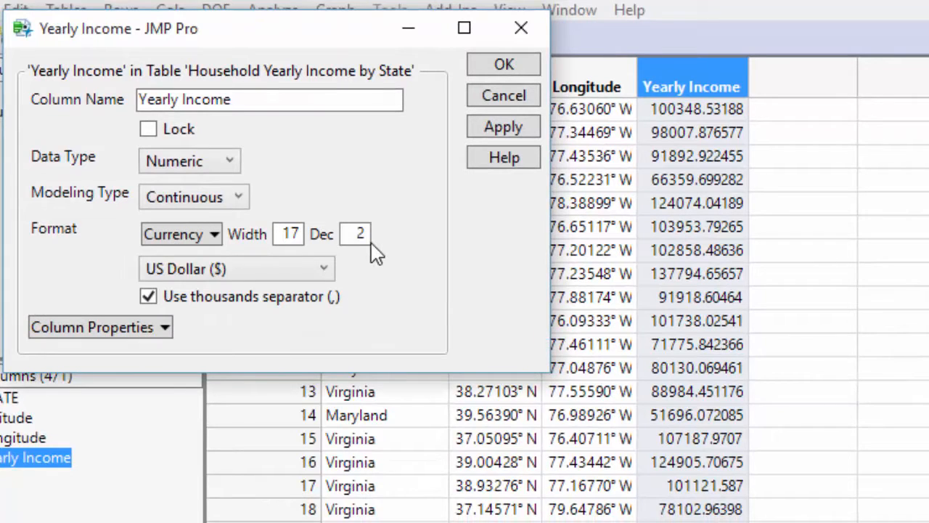
pyautogui.click(502, 67)
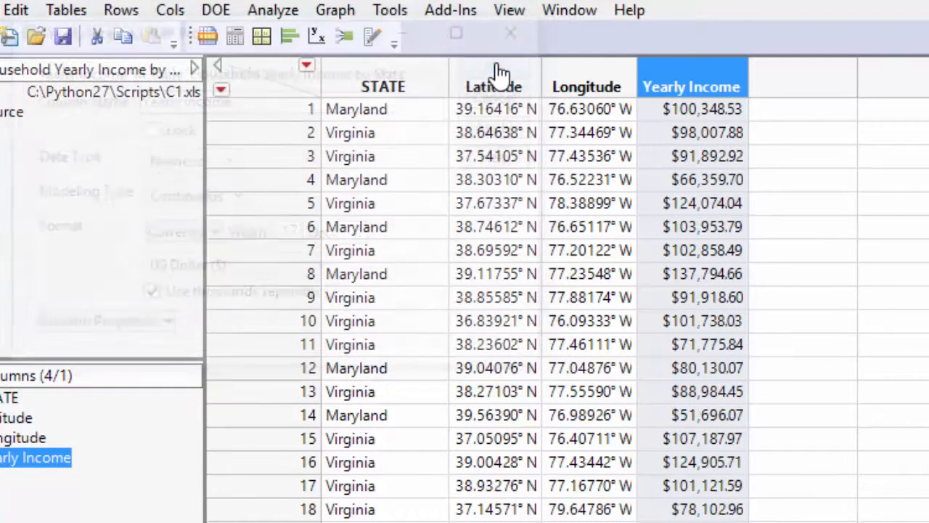
# Start a Bubble Plot with Latitude as the Y role and Longitude as the X role
pyautogui.click(335, 11)
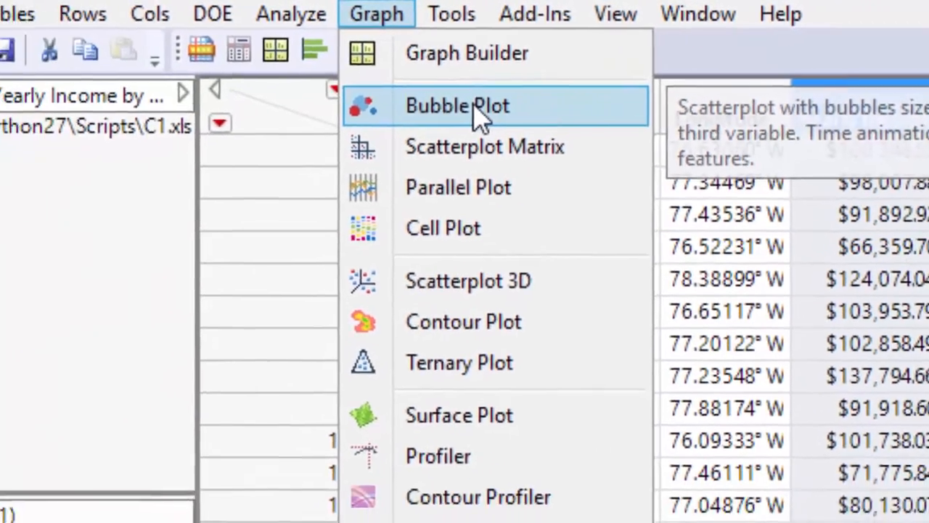
pyautogui.click(336, 122)
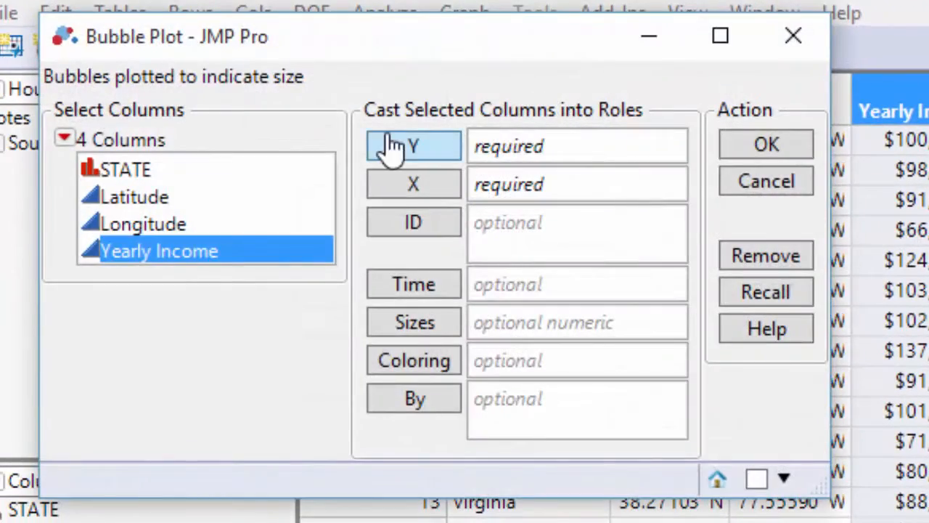
pyautogui.click(243, 194)
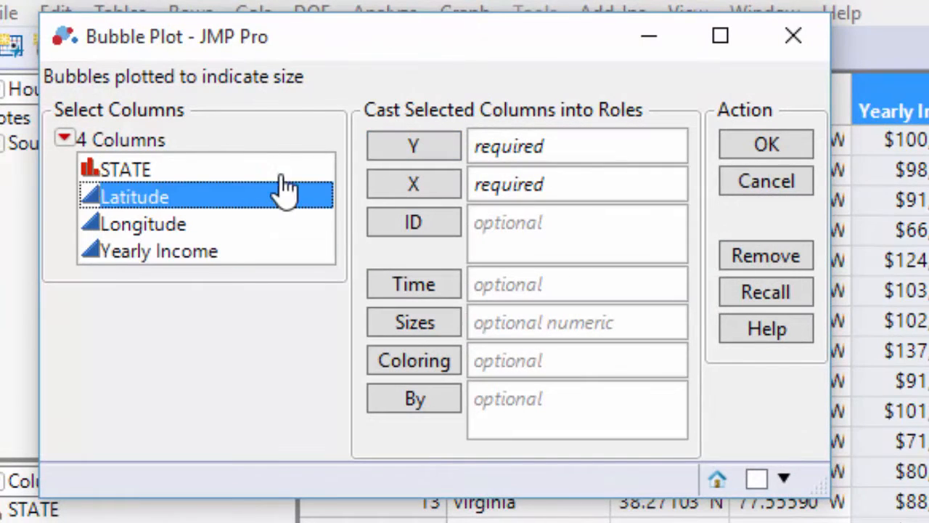
pyautogui.click(417, 147)
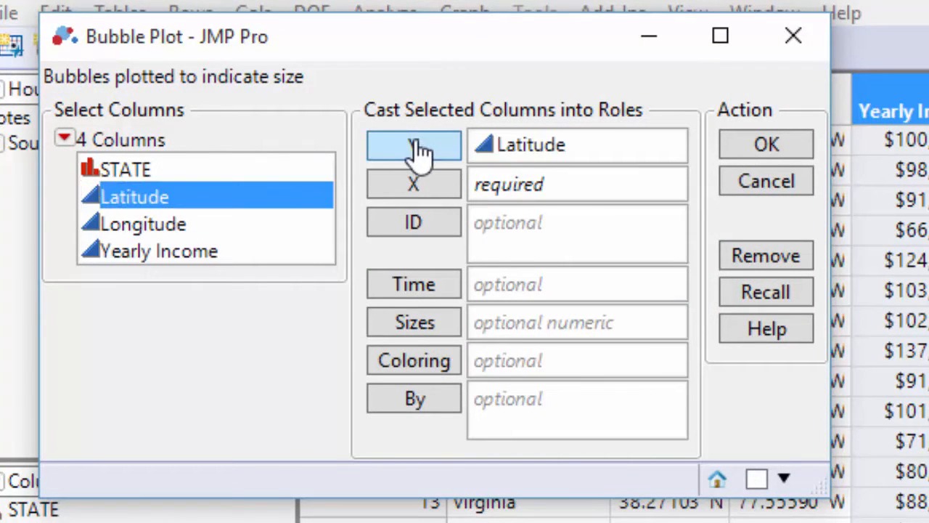
pyautogui.click(298, 225)
pyautogui.click(394, 186)
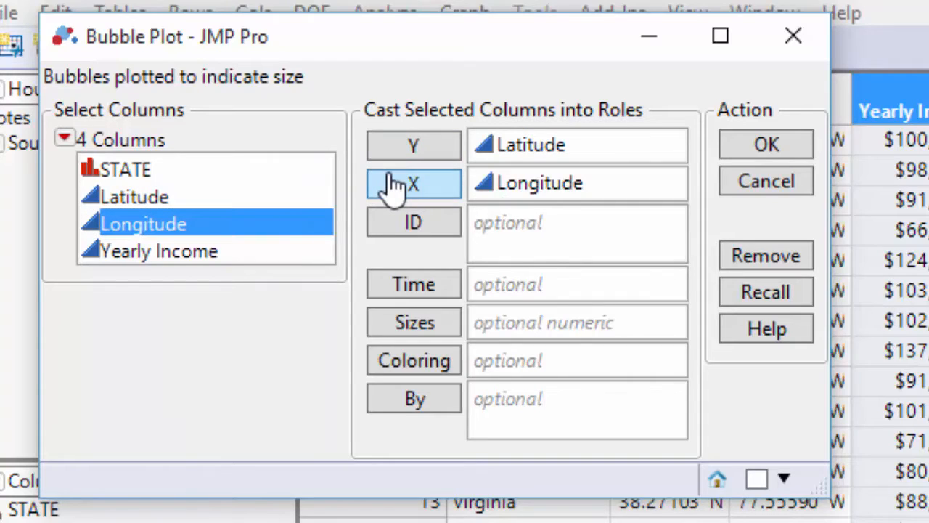
# Color the bubbles by STATE, size them by Yearly Income, and create the bubble plot
pyautogui.click(285, 174)
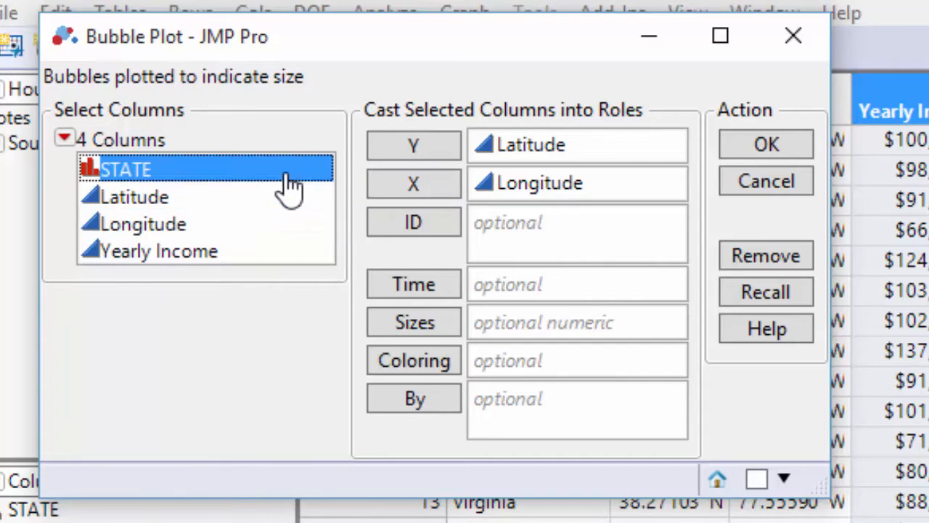
pyautogui.click(444, 363)
pyautogui.click(267, 254)
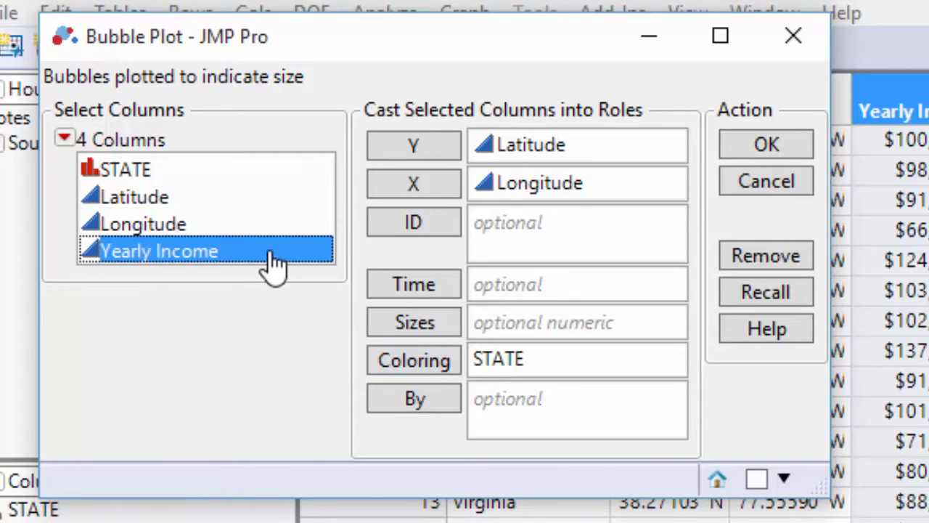
pyautogui.click(403, 328)
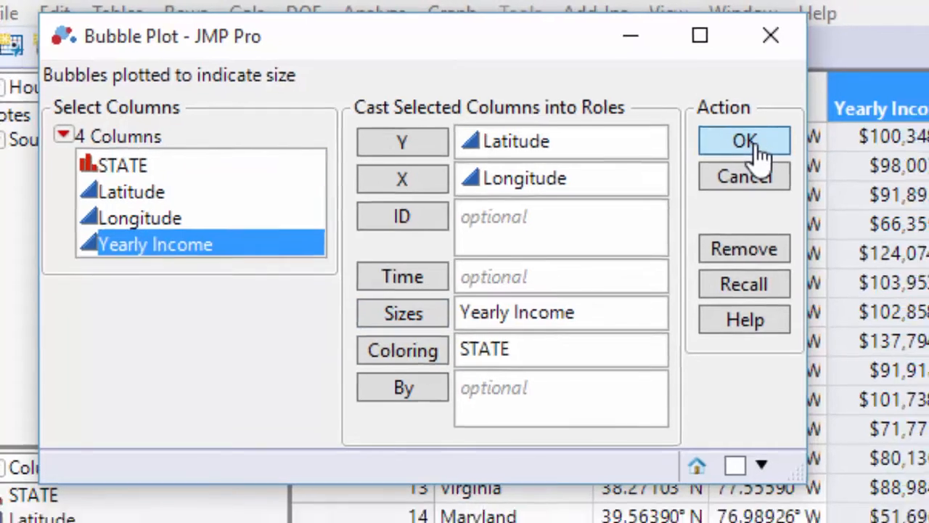
pyautogui.click(748, 142)
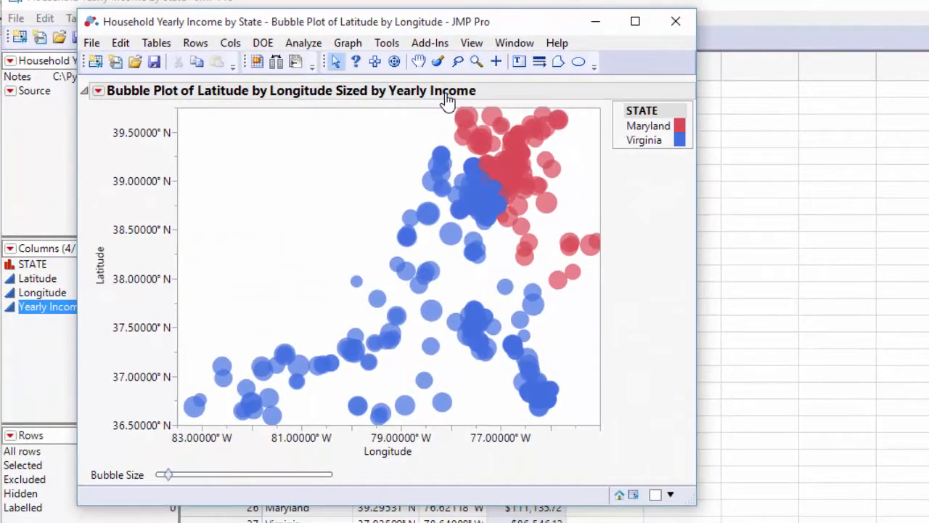
# Add the Detailed Earth image as the bubble plot's background map
pyautogui.rightClick(280, 210)
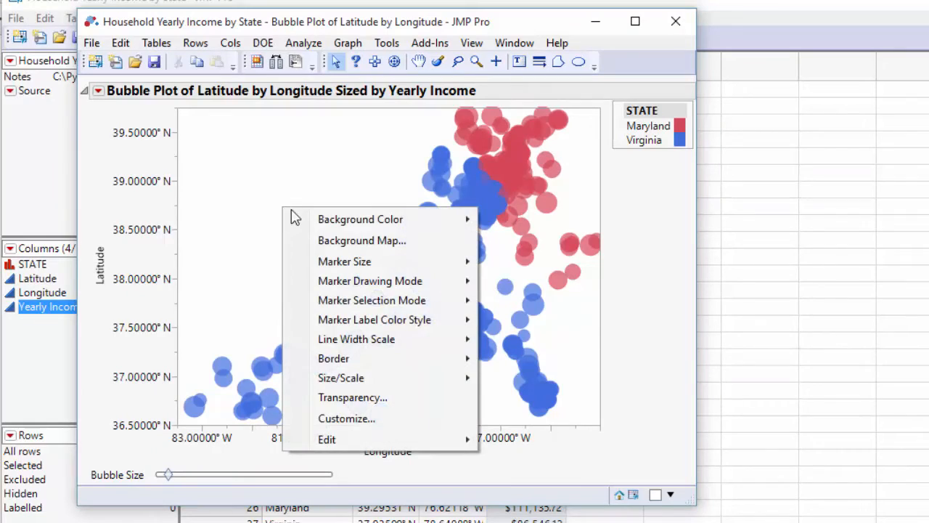
pyautogui.click(356, 242)
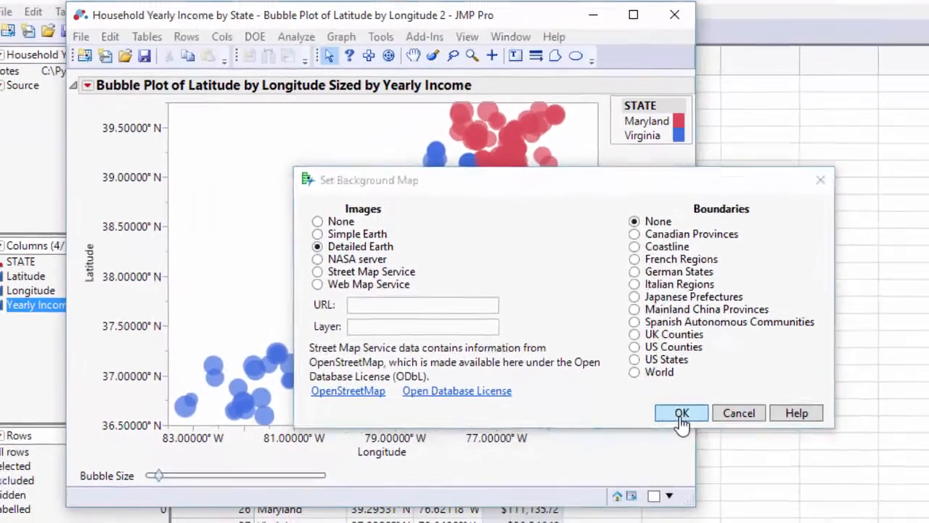
pyautogui.click(653, 410)
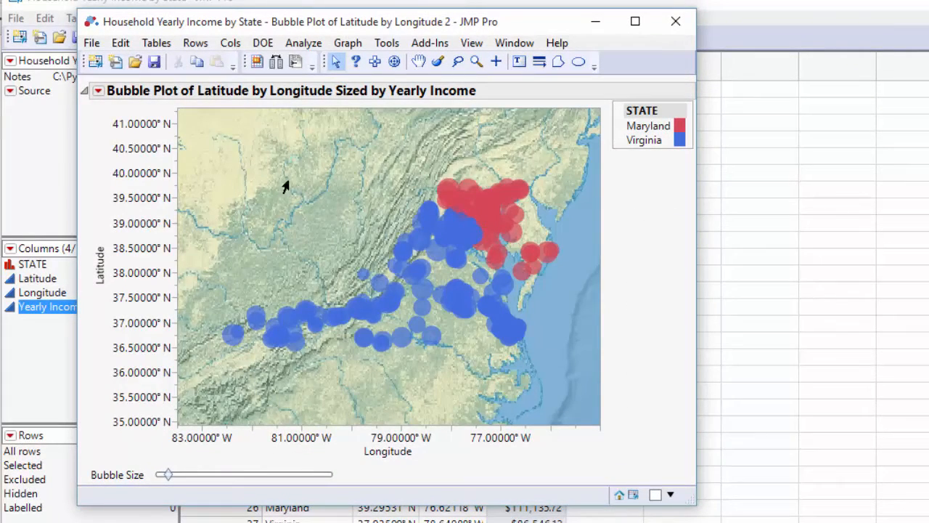
# Add US States boundaries to the bubble plot's background map
pyautogui.rightClick(317, 210)
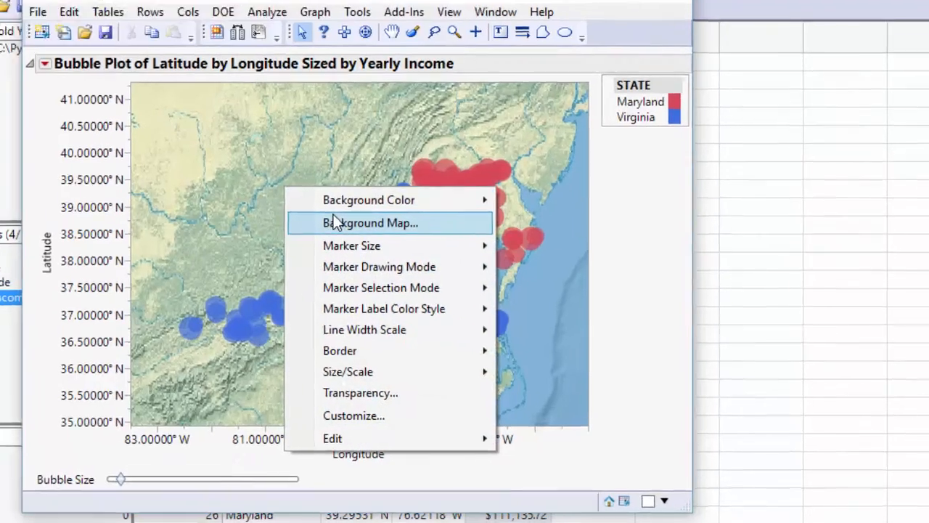
pyautogui.click(367, 237)
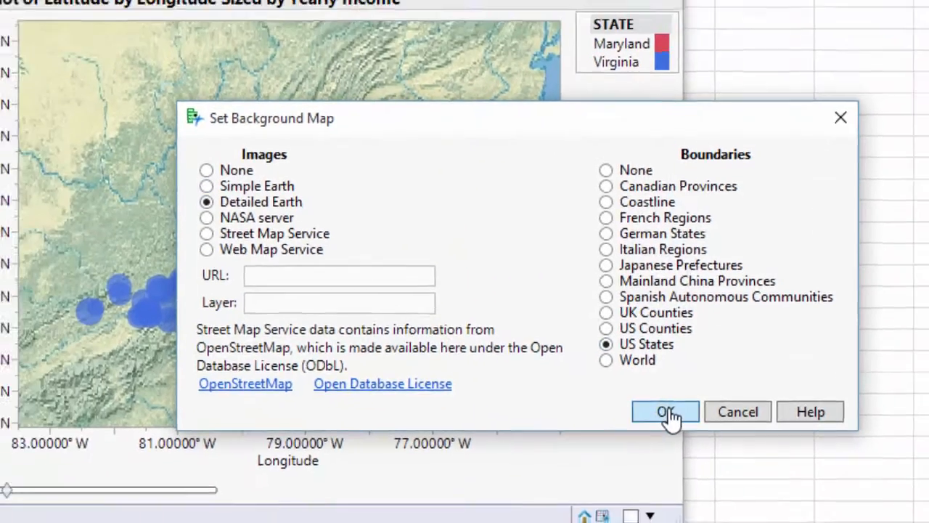
pyautogui.click(654, 408)
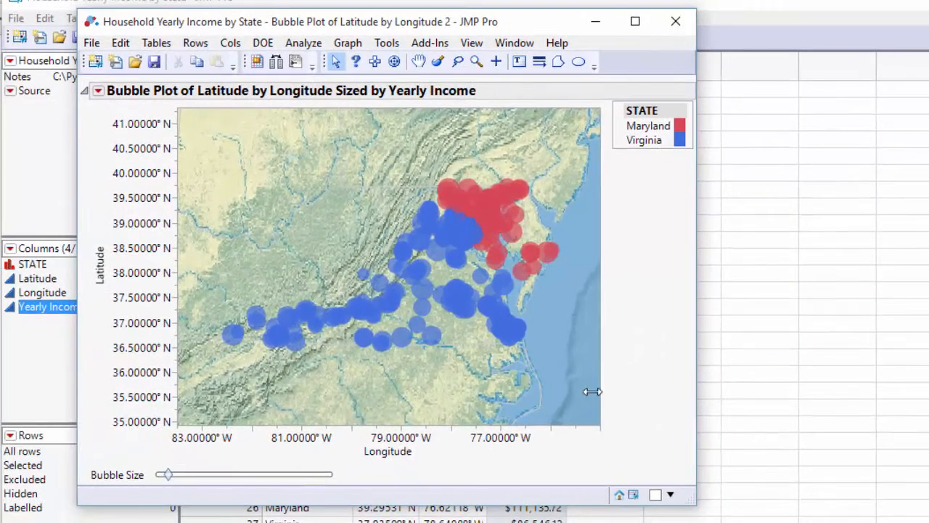
# Customize the map's state boundary shapes with a dark gray line color and a line width of 3
pyautogui.rightClick(298, 226)
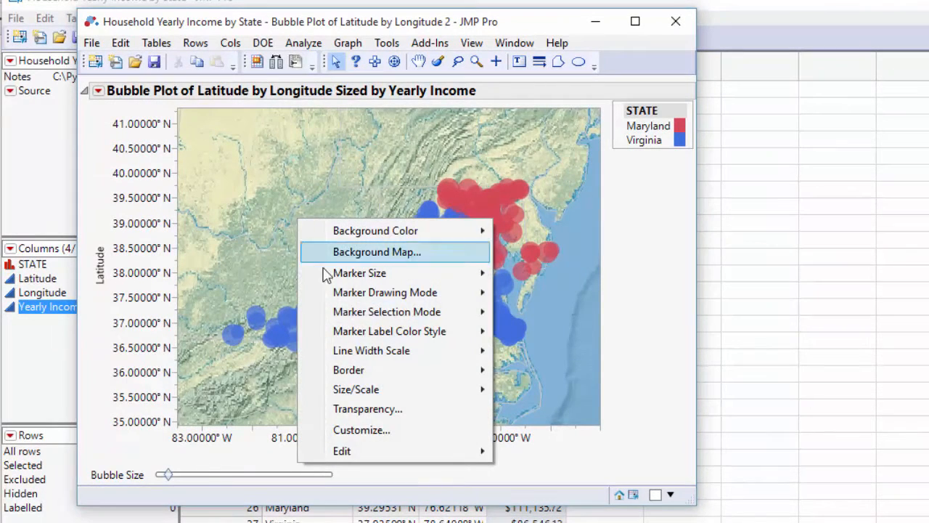
pyautogui.click(408, 438)
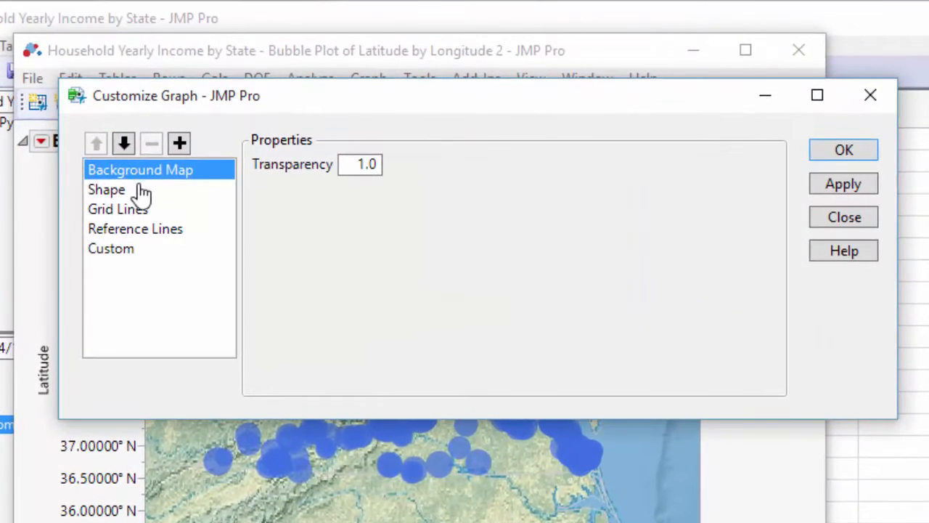
pyautogui.click(143, 192)
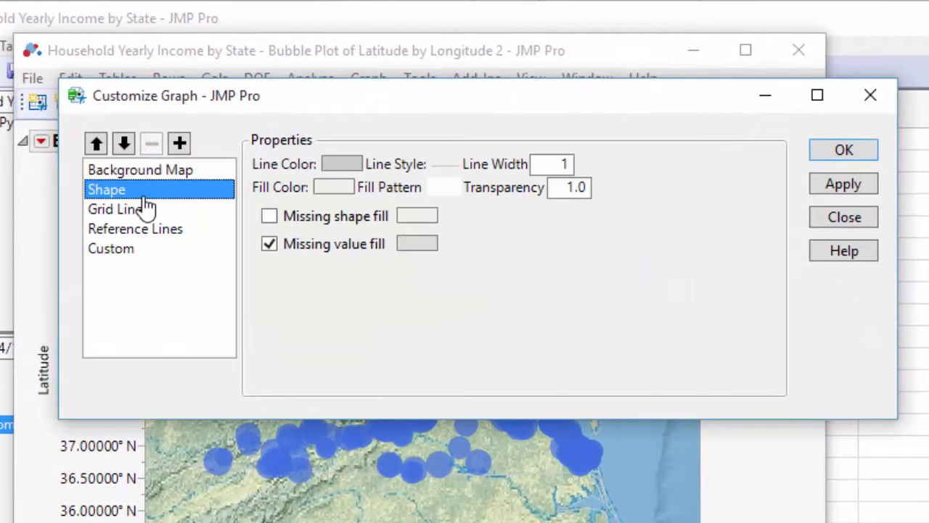
pyautogui.click(341, 167)
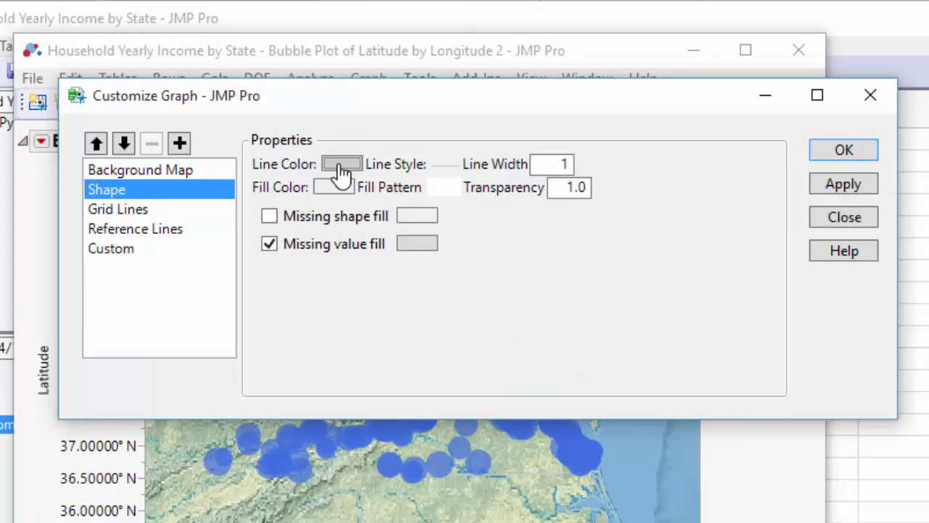
pyautogui.click(392, 178)
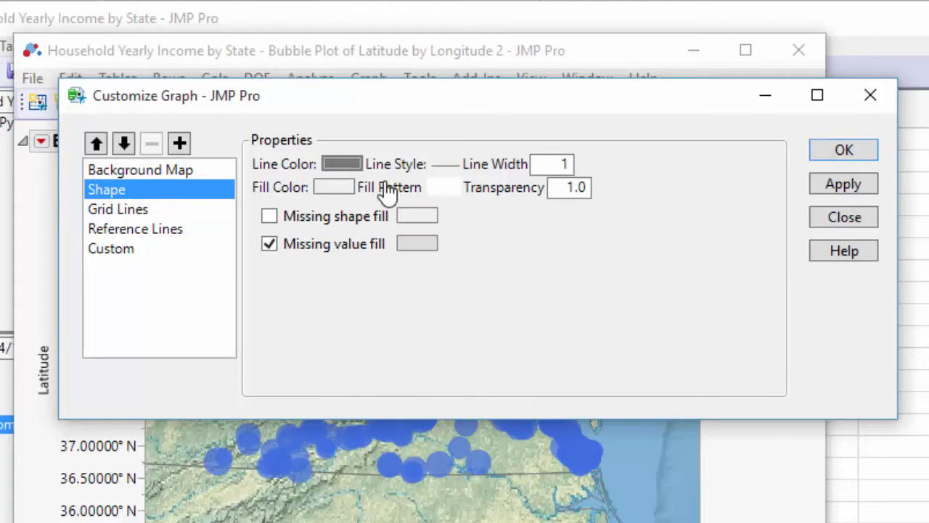
pyautogui.click(554, 165)
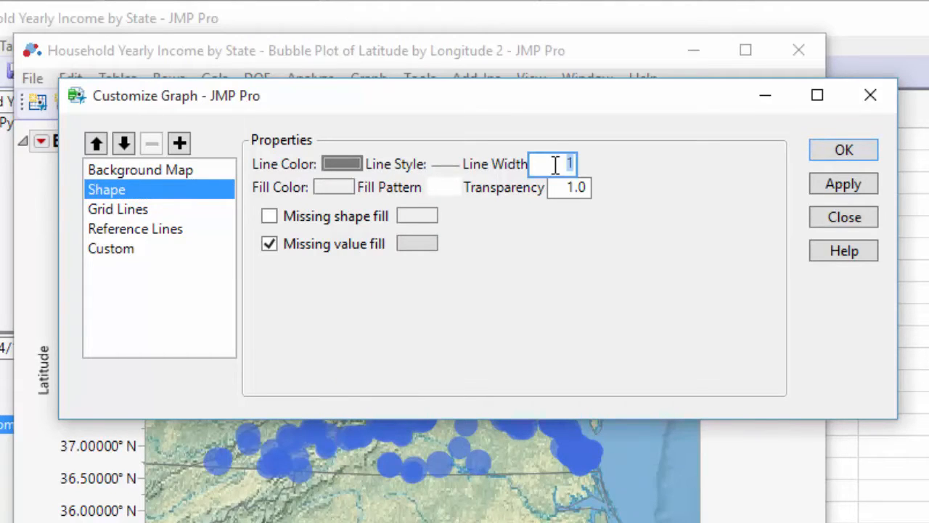
pyautogui.click(843, 186)
pyautogui.click(843, 149)
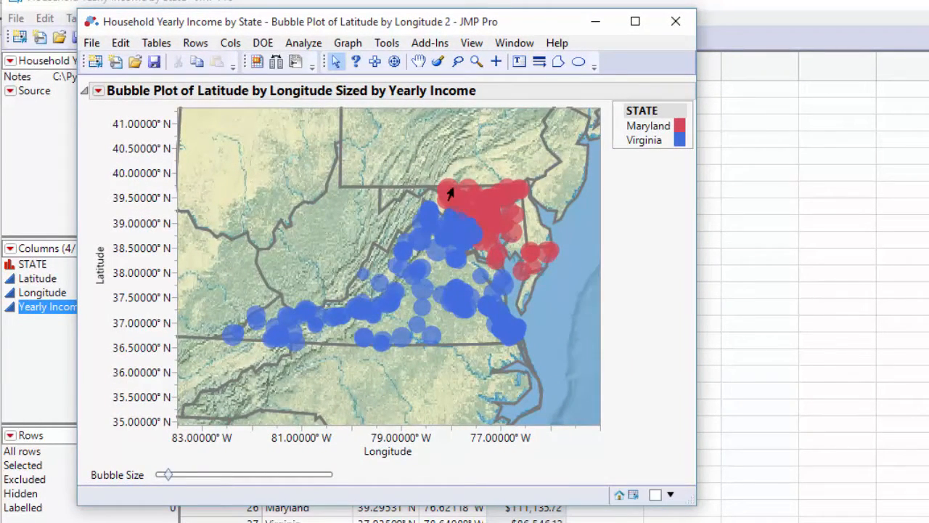
# Format the latitude axis labels to show 2 decimal places
pyautogui.rightClick(133, 250)
pyautogui.click(172, 264)
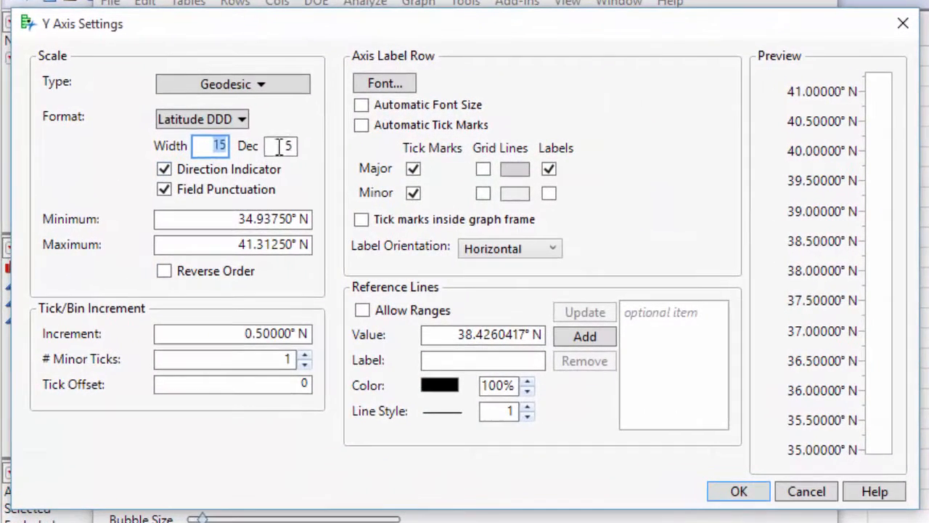
pyautogui.doubleClick(260, 154)
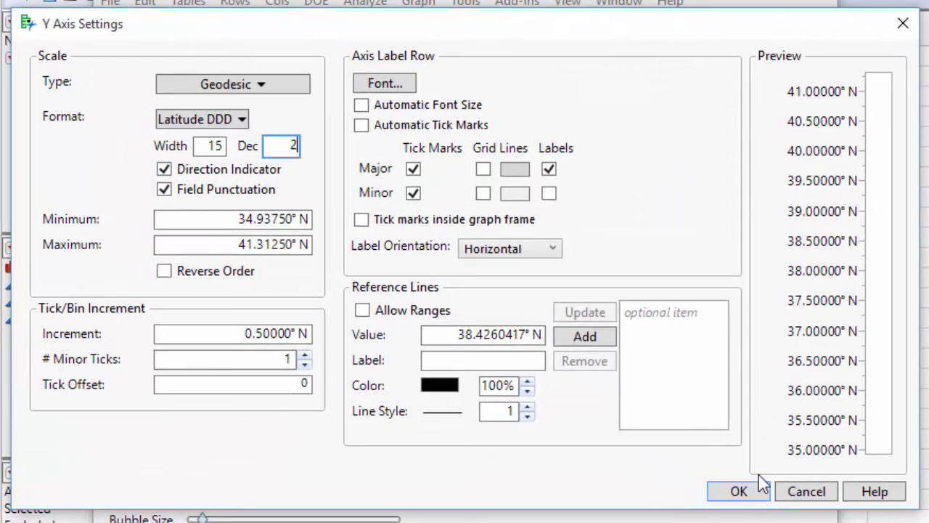
pyautogui.click(737, 491)
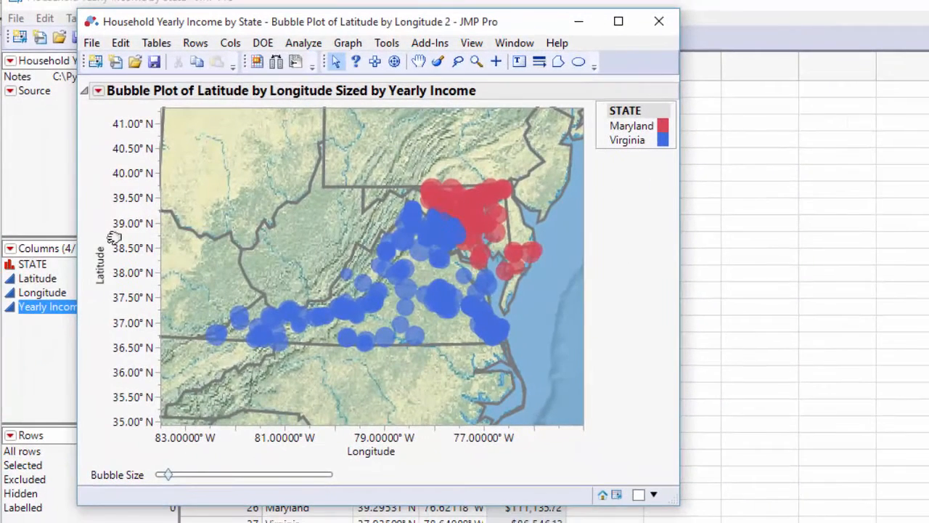
# Format the longitude axis labels to show 2 decimal places
pyautogui.rightClick(371, 440)
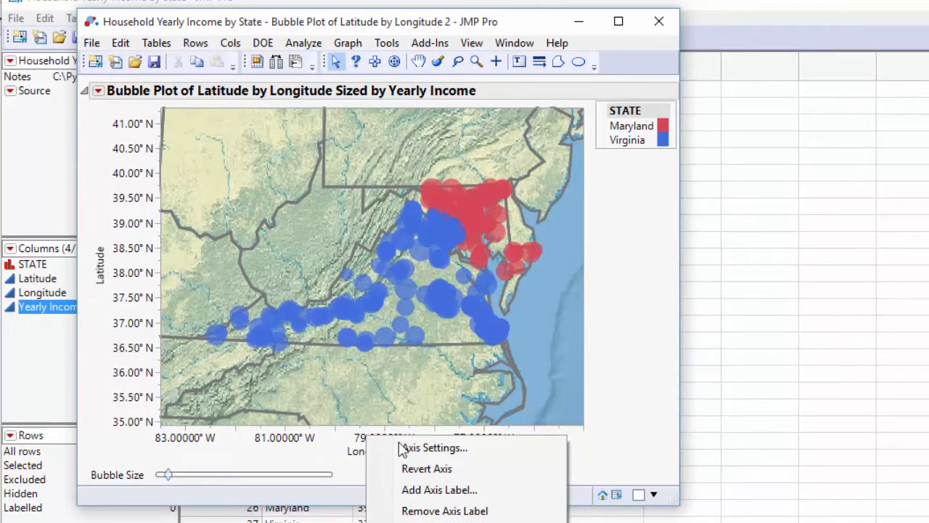
pyautogui.click(435, 448)
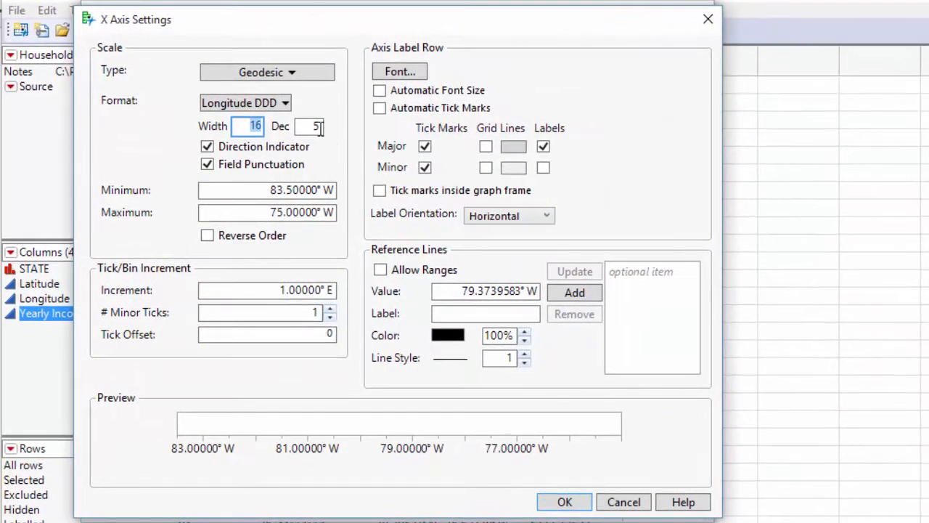
pyautogui.doubleClick(314, 128)
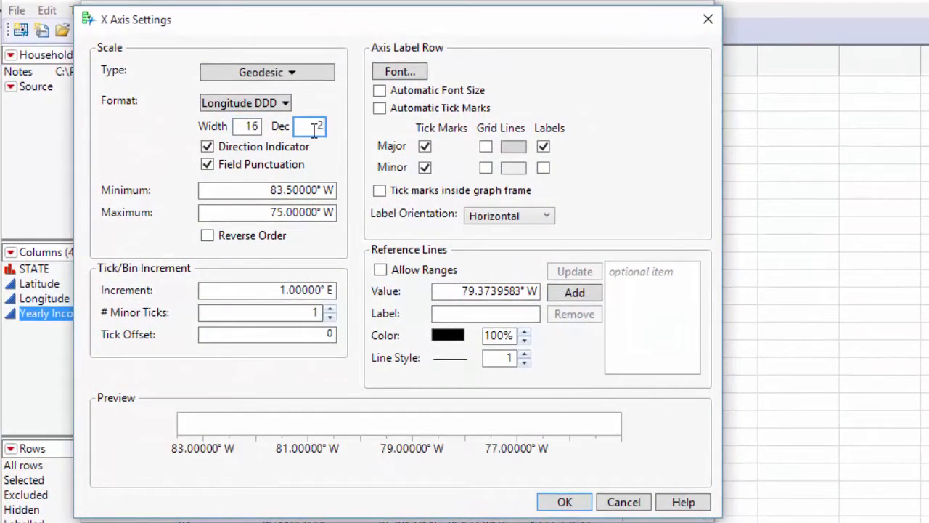
pyautogui.click(562, 500)
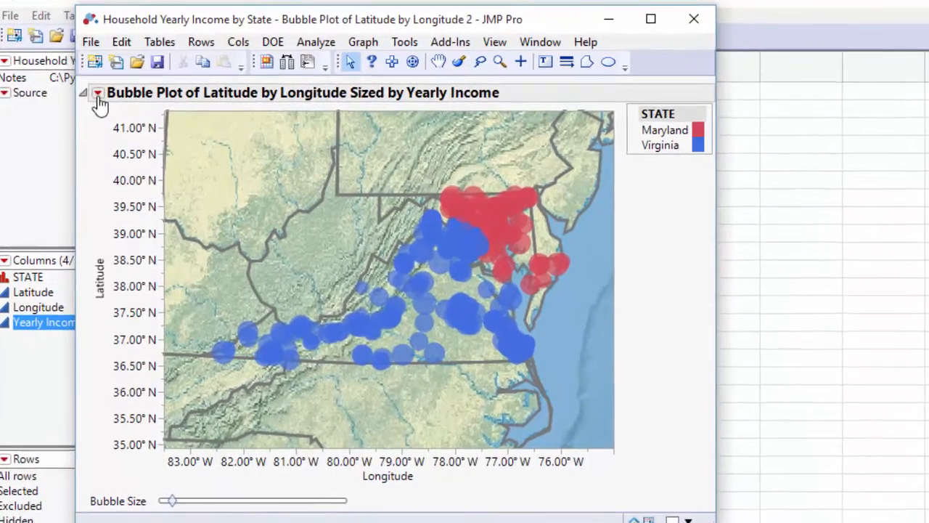
# Export the bubble plot as the Flash file "Household Yearly Income by State" in Videos, with a companion HTML file opened after saving
pyautogui.click(98, 90)
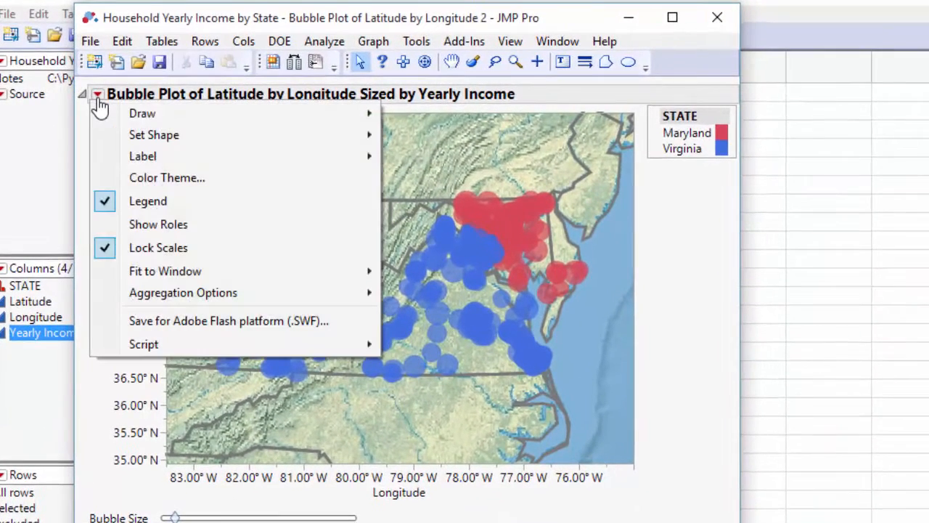
pyautogui.click(239, 324)
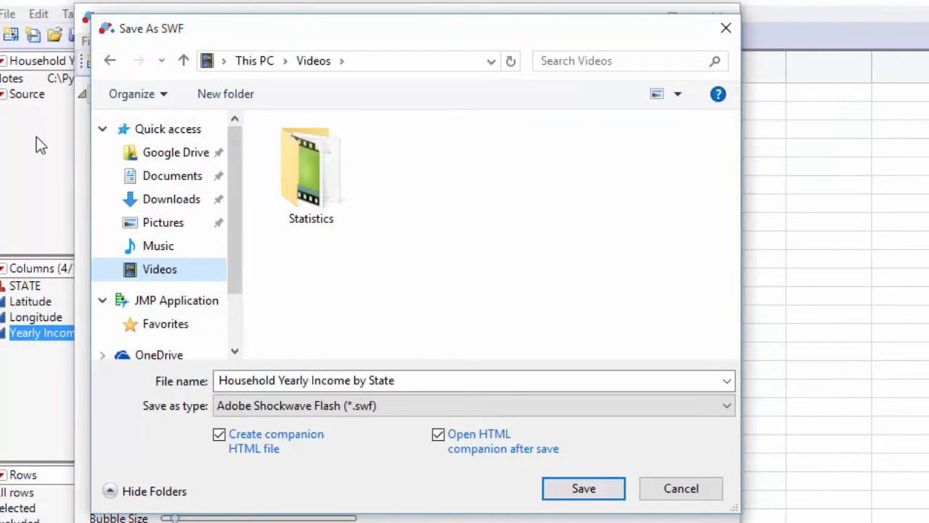
pyautogui.click(580, 486)
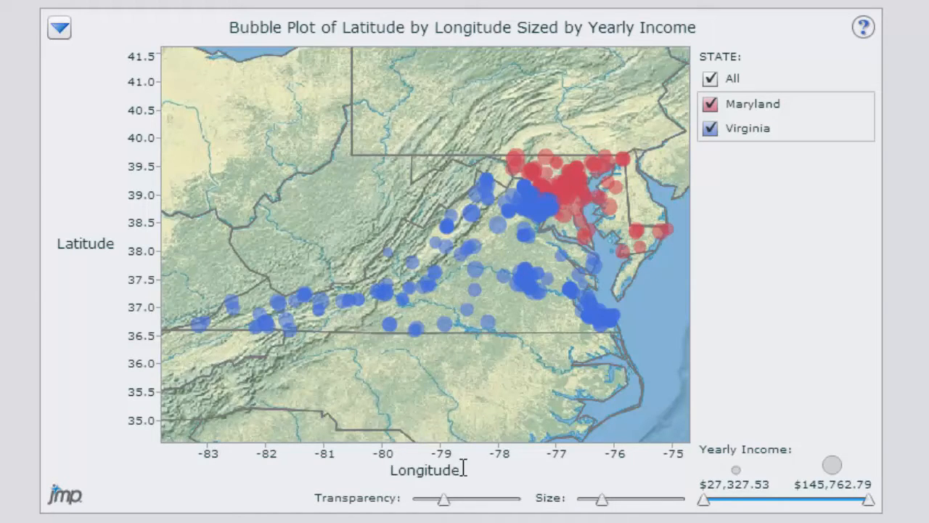
# Lower the transparency setting of the exported interactive plot slightly and reduce its bubble size to 19%
pyautogui.moveTo(445, 498)
pyautogui.mouseDown()
pyautogui.moveTo(512, 499)
pyautogui.moveTo(419, 499)
pyautogui.moveTo(429, 500)
pyautogui.mouseUp()
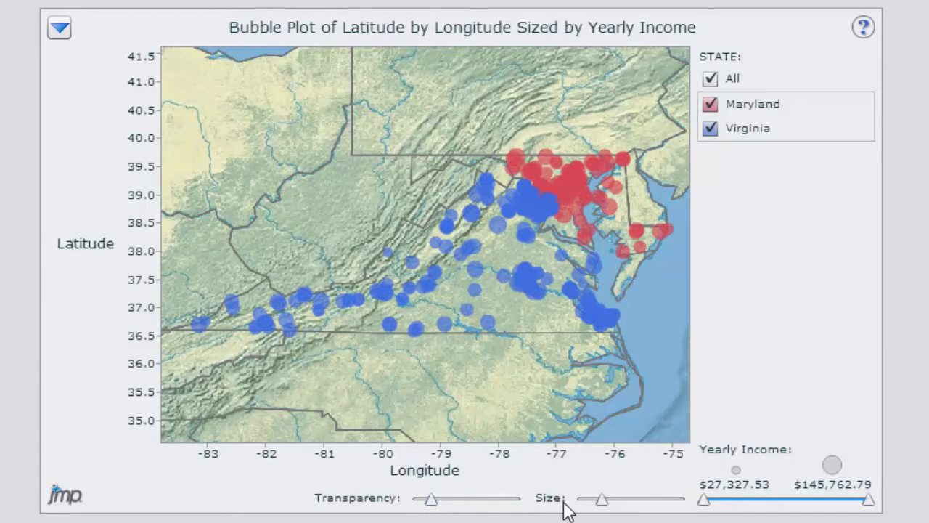
pyautogui.moveTo(601, 499)
pyautogui.mouseDown()
pyautogui.moveTo(624, 500)
pyautogui.moveTo(597, 499)
pyautogui.mouseUp()
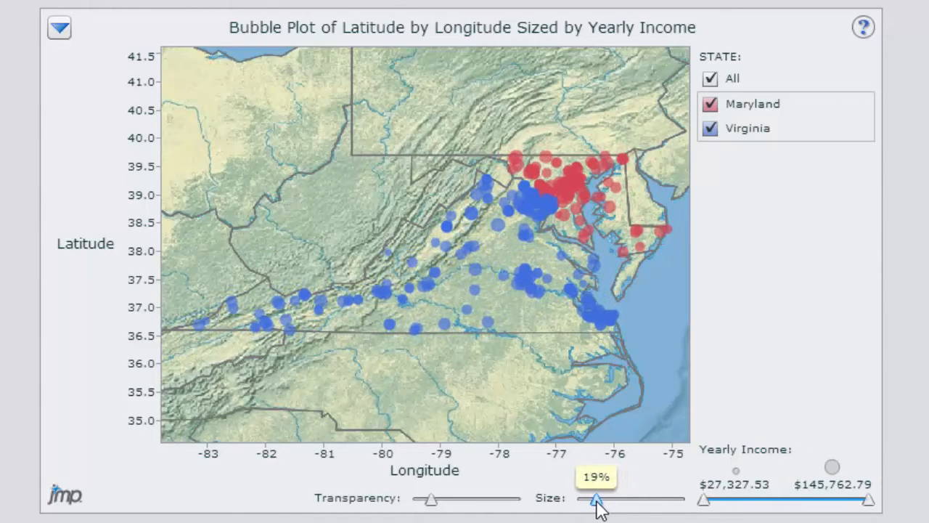
# Filter the bubbles by raising the minimum Yearly Income to $112,600.92
pyautogui.moveTo(704, 499); pyautogui.dragTo(826, 501)
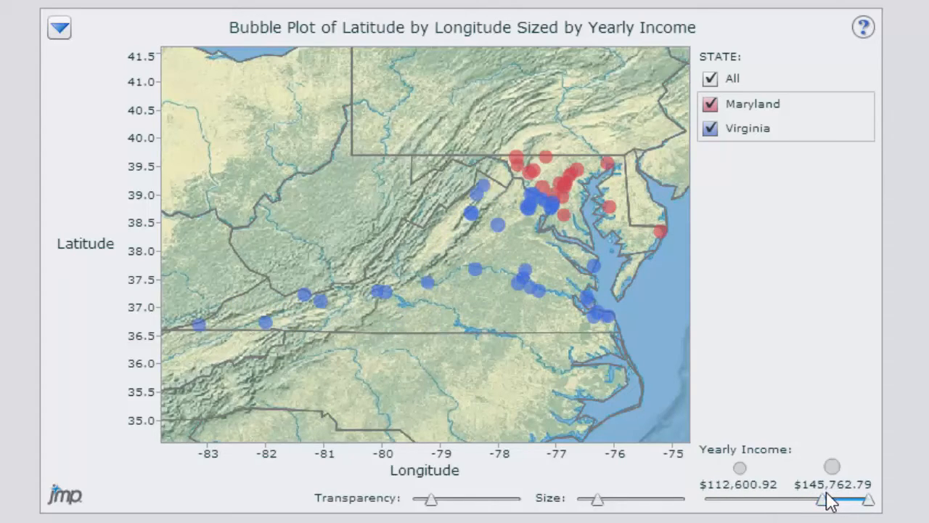
# Hide the Maryland and Virginia bubbles, and show both states again
pyautogui.click(709, 107)
pyautogui.click(709, 126)
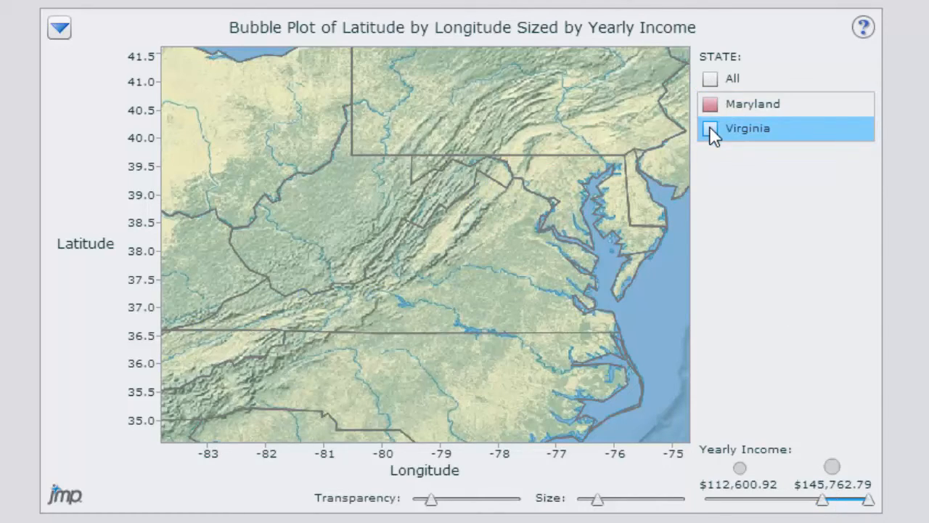
pyautogui.click(709, 125)
pyautogui.click(710, 106)
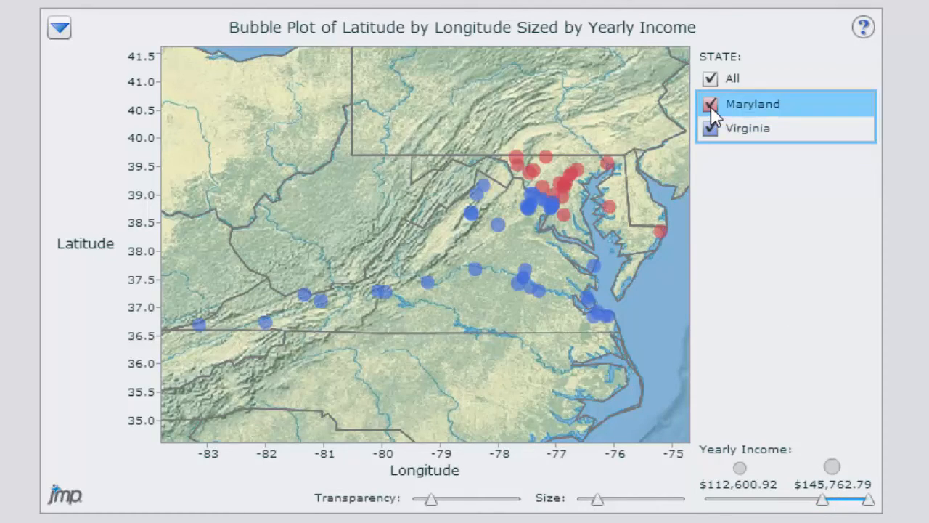